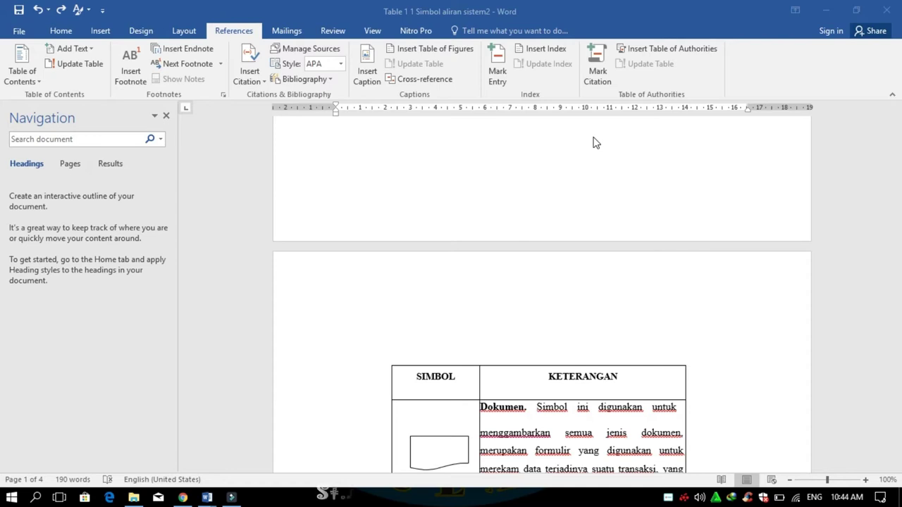
Step: Select the whole first symbol table and bring up the Insert Caption dialog for it
{"action": "left_click", "coordinate": [393, 370]}
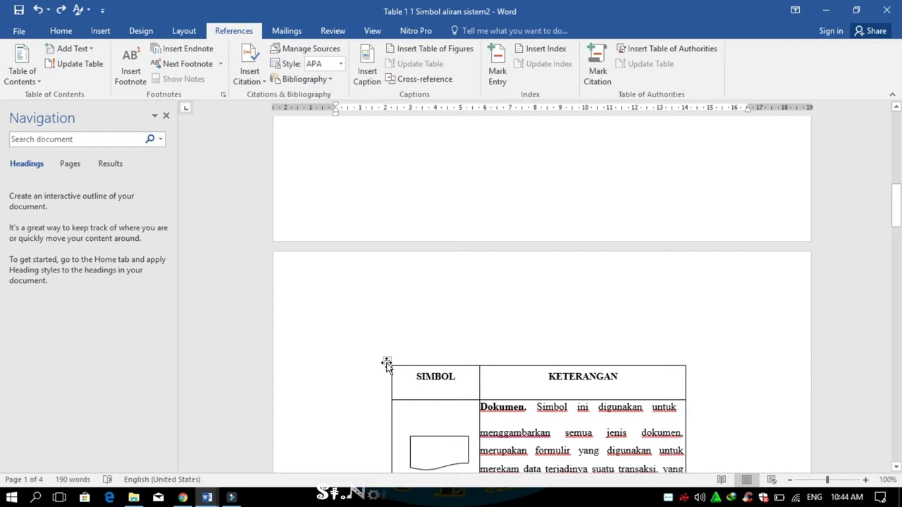
{"action": "left_click", "coordinate": [386, 361]}
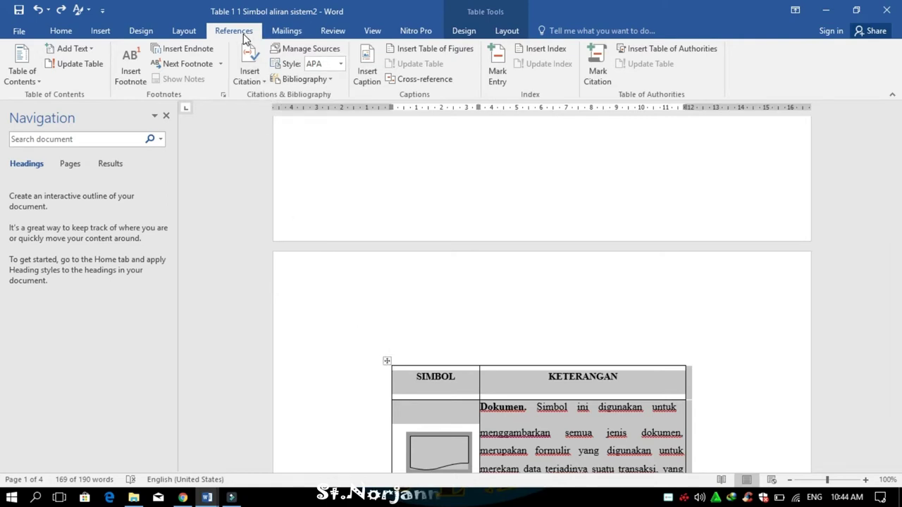
{"action": "left_click", "coordinate": [367, 83]}
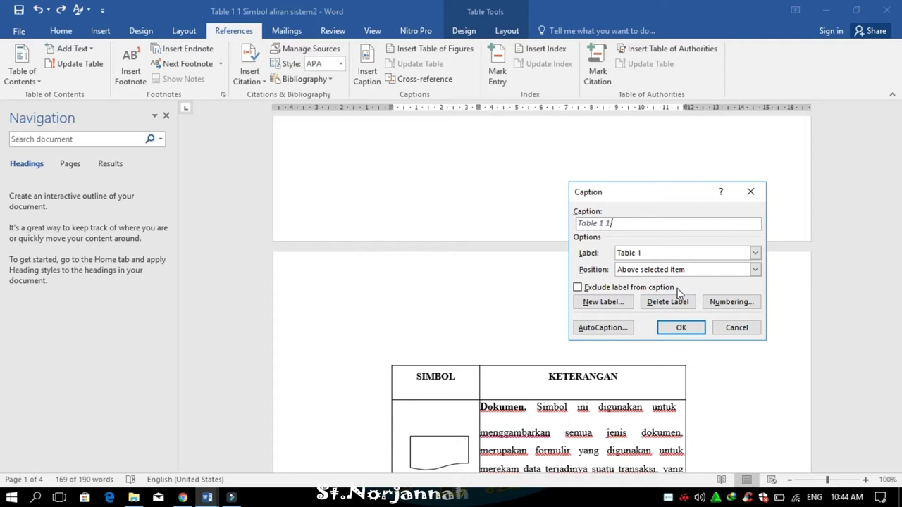
Step: Create the caption label 'Table 1' and add the description 'Simbol aliran sistem'
{"action": "left_click", "coordinate": [601, 302]}
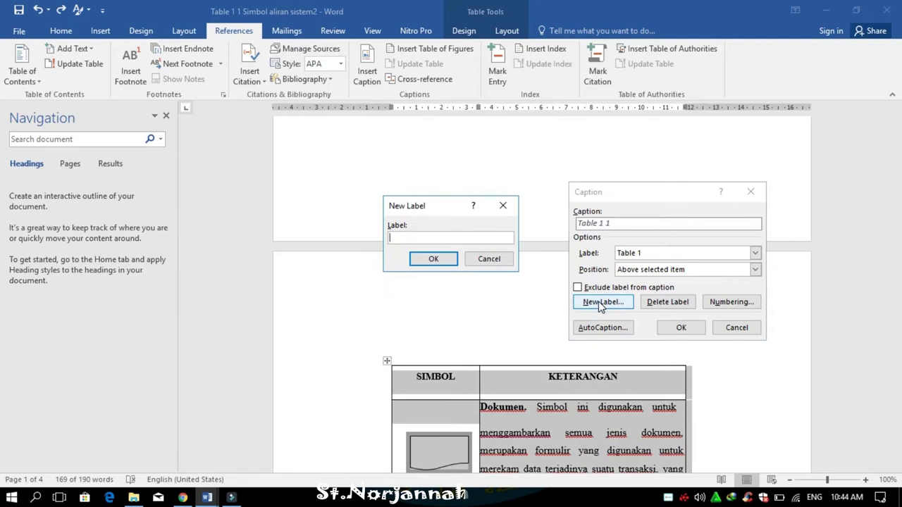
{"action": "type", "text": "Table 1"}
{"action": "left_click", "coordinate": [437, 258]}
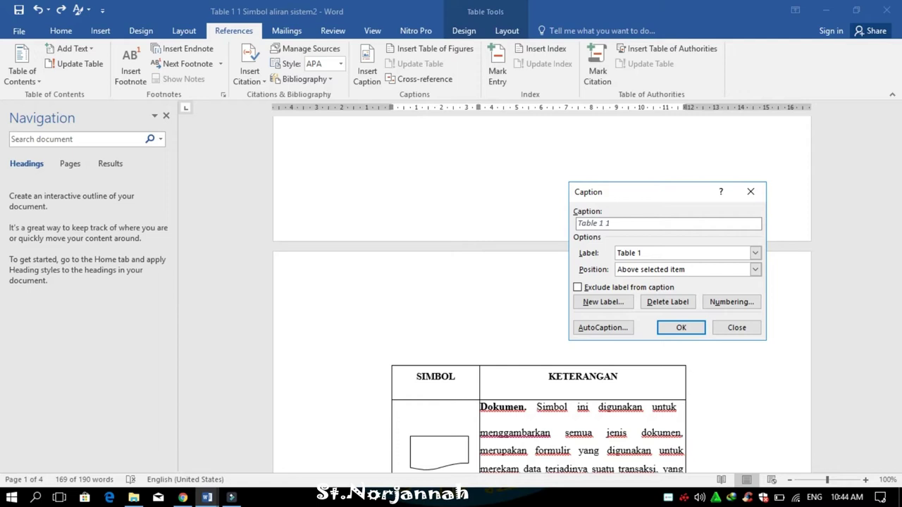
{"action": "type", "text": "Simbol aliran s"}
{"action": "type", "text": "istem"}
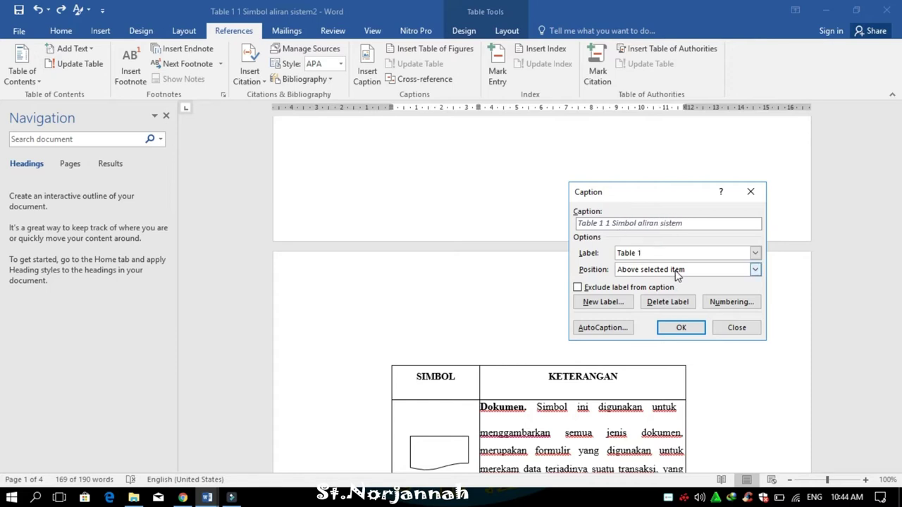
{"action": "left_click", "coordinate": [720, 303]}
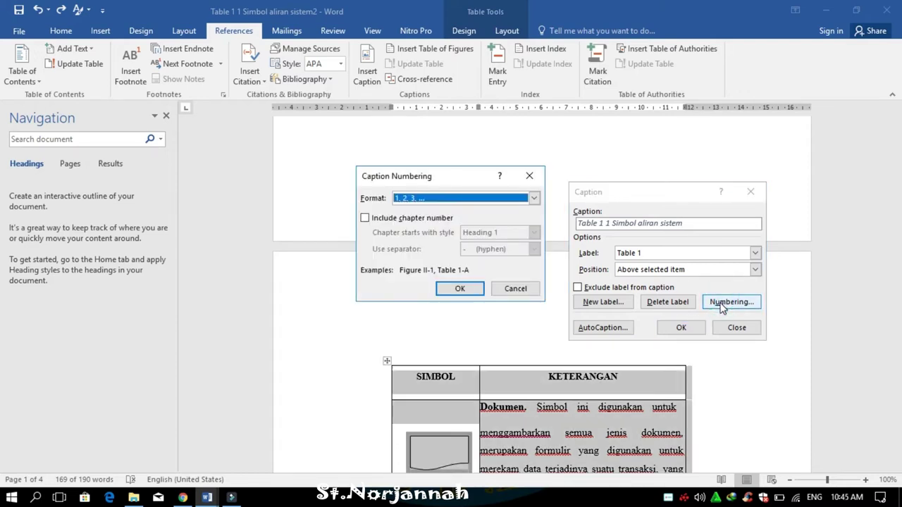
{"action": "left_click", "coordinate": [535, 199]}
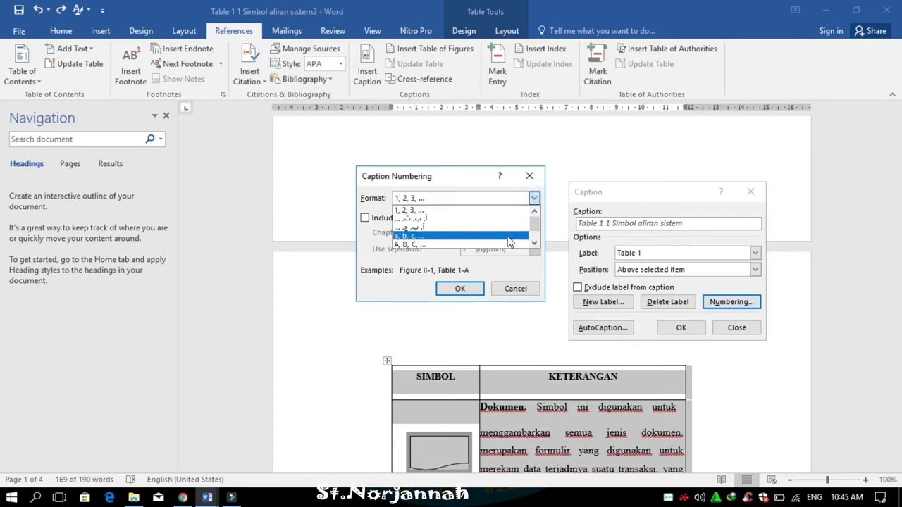
{"action": "scroll", "coordinate": [536, 233], "scroll_direction": "down", "scroll_amount": 1}
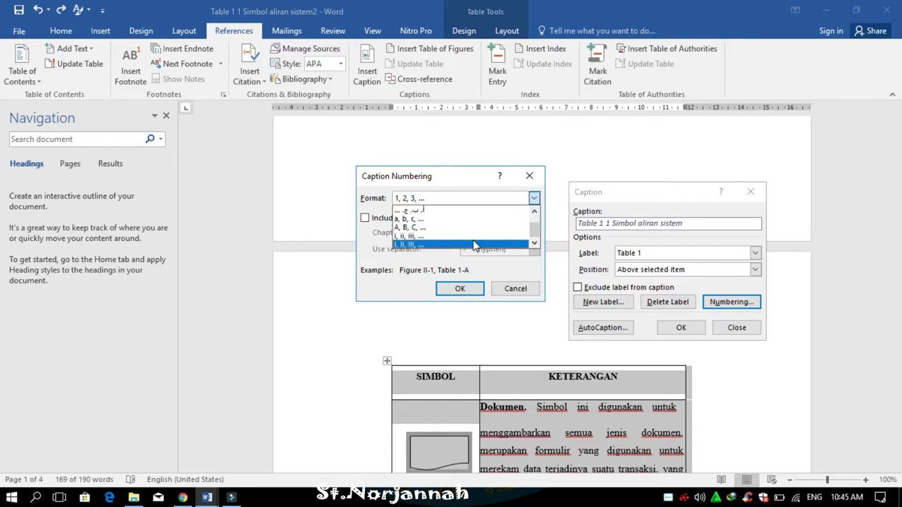
{"action": "scroll", "coordinate": [536, 231], "scroll_direction": "up", "scroll_amount": 1}
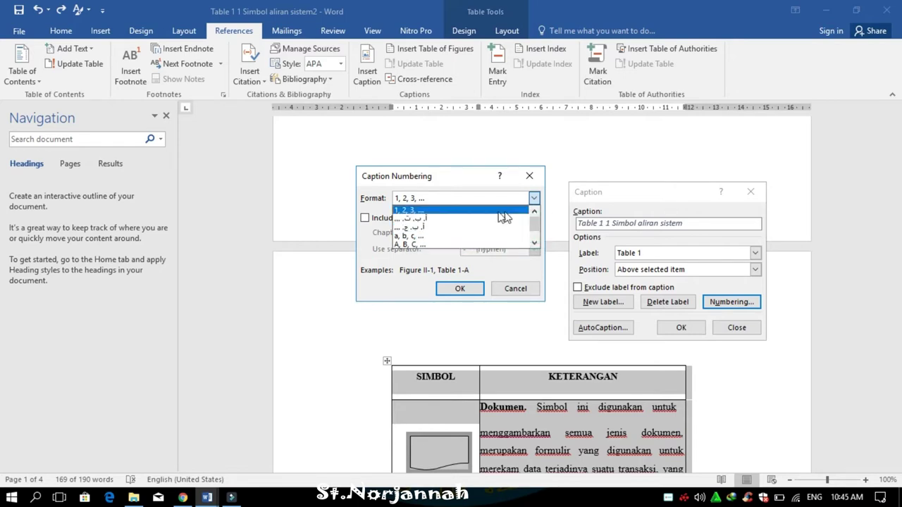
{"action": "left_click", "coordinate": [496, 211]}
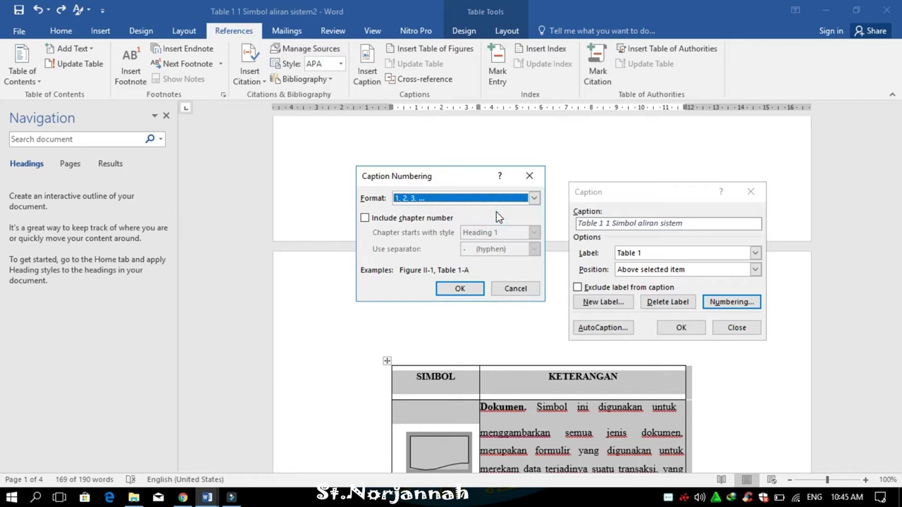
{"action": "left_click", "coordinate": [365, 218]}
{"action": "left_click", "coordinate": [533, 233]}
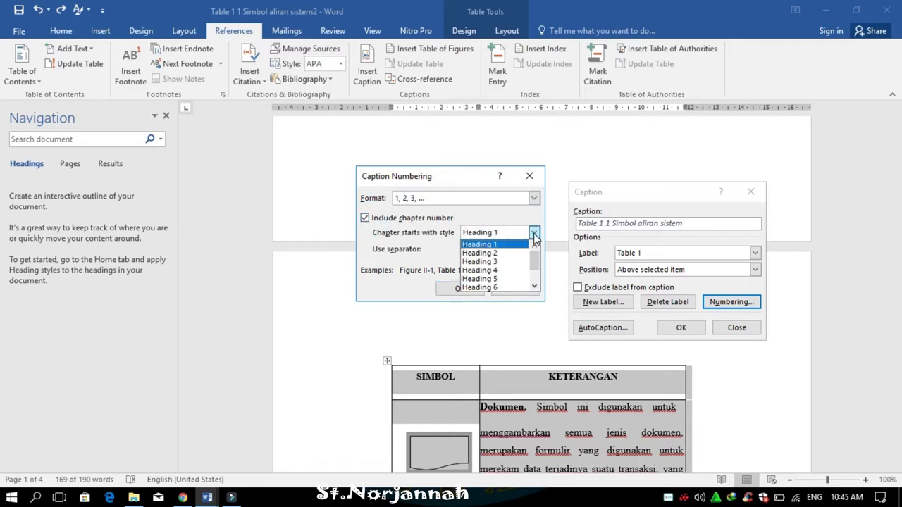
{"action": "mouse_move", "coordinate": [534, 258]}
{"action": "left_mouse_down"}
{"action": "mouse_move", "coordinate": [535, 287]}
{"action": "mouse_move", "coordinate": [535, 243]}
{"action": "mouse_move", "coordinate": [535, 285]}
{"action": "mouse_move", "coordinate": [536, 257]}
{"action": "left_mouse_up"}
{"action": "left_click", "coordinate": [365, 220]}
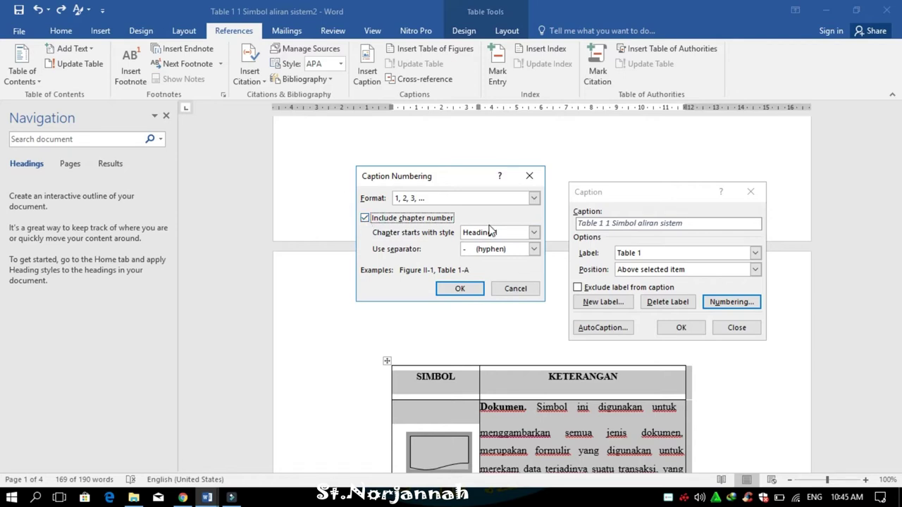
{"action": "left_click", "coordinate": [534, 234]}
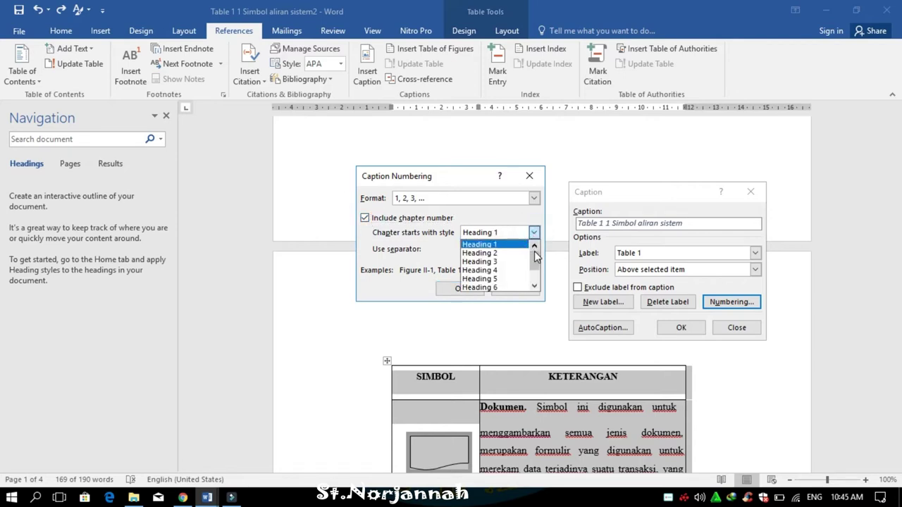
{"action": "mouse_move", "coordinate": [534, 256]}
{"action": "left_mouse_down"}
{"action": "mouse_move", "coordinate": [535, 277]}
{"action": "mouse_move", "coordinate": [534, 248]}
{"action": "left_mouse_up"}
{"action": "left_click", "coordinate": [533, 233]}
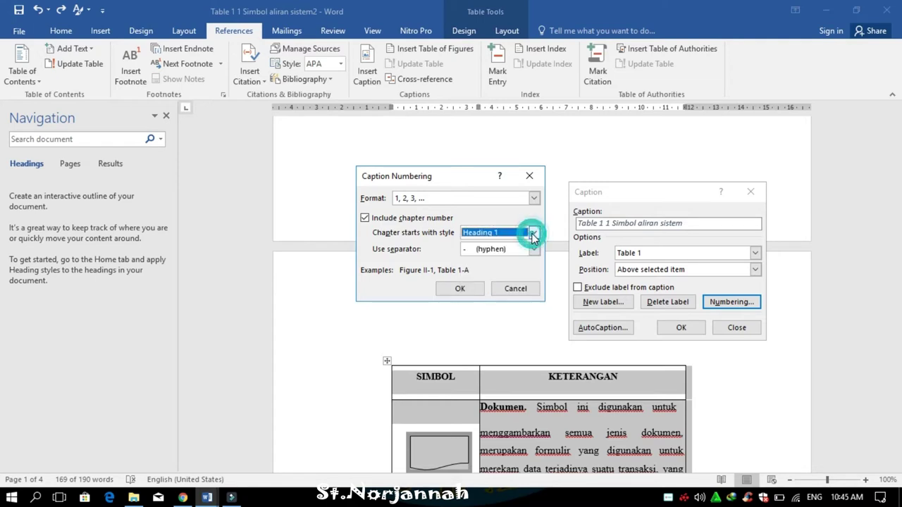
{"action": "left_click", "coordinate": [534, 249]}
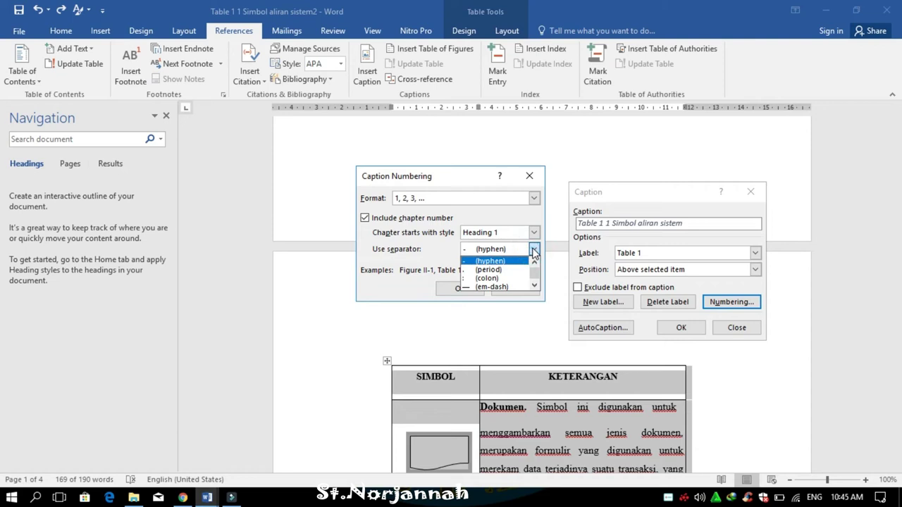
{"action": "mouse_move", "coordinate": [534, 270]}
{"action": "left_mouse_down"}
{"action": "mouse_move", "coordinate": [534, 281]}
{"action": "mouse_move", "coordinate": [534, 258]}
{"action": "mouse_move", "coordinate": [534, 279]}
{"action": "left_mouse_up"}
{"action": "left_click", "coordinate": [534, 249]}
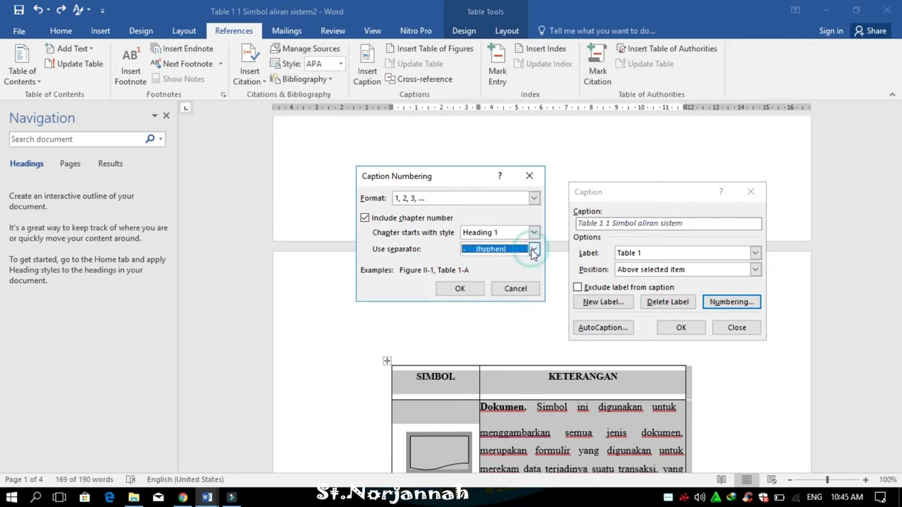
{"action": "left_click", "coordinate": [365, 218]}
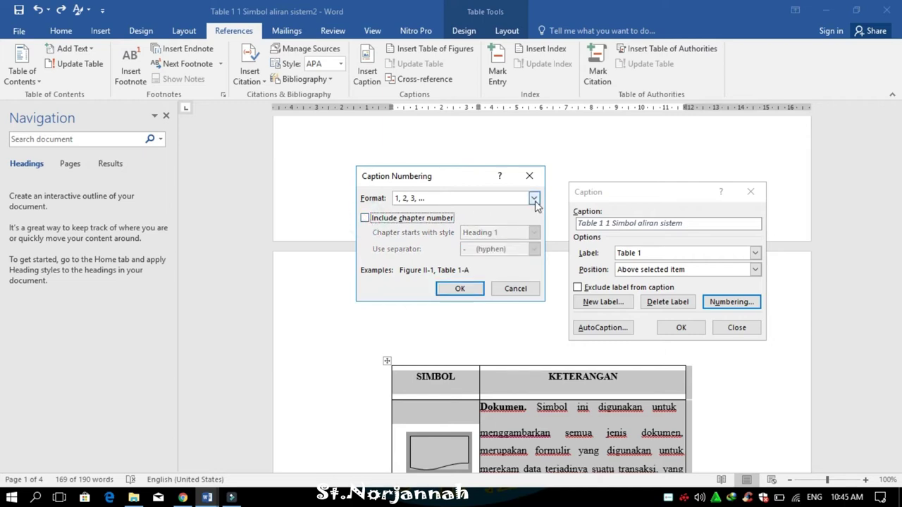
Step: Set the caption position to Above selected item and insert 'Table 1 1 Simbol aliran sistem'
{"action": "left_click", "coordinate": [459, 292]}
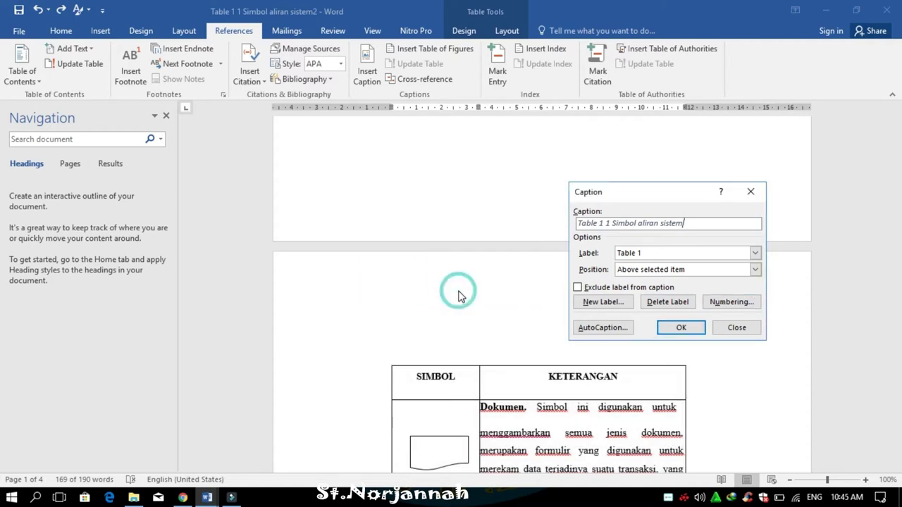
{"action": "left_click", "coordinate": [753, 270]}
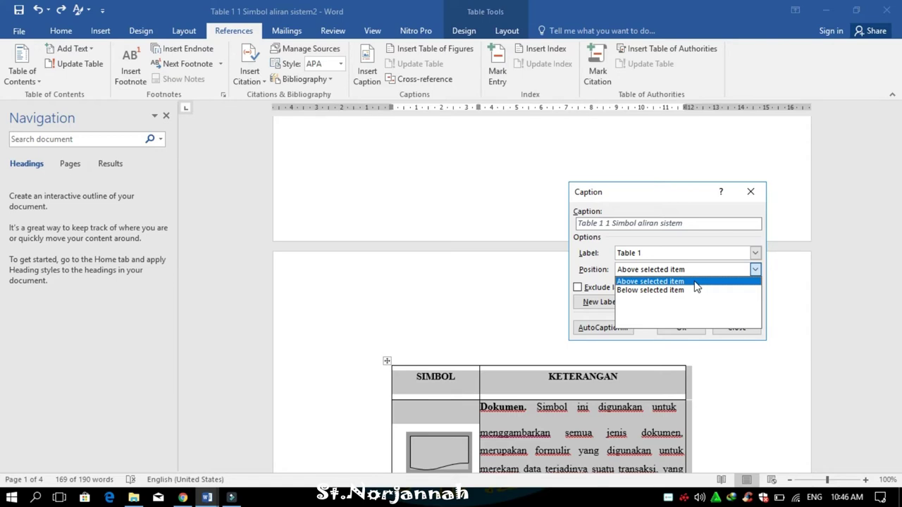
{"action": "left_click", "coordinate": [696, 282]}
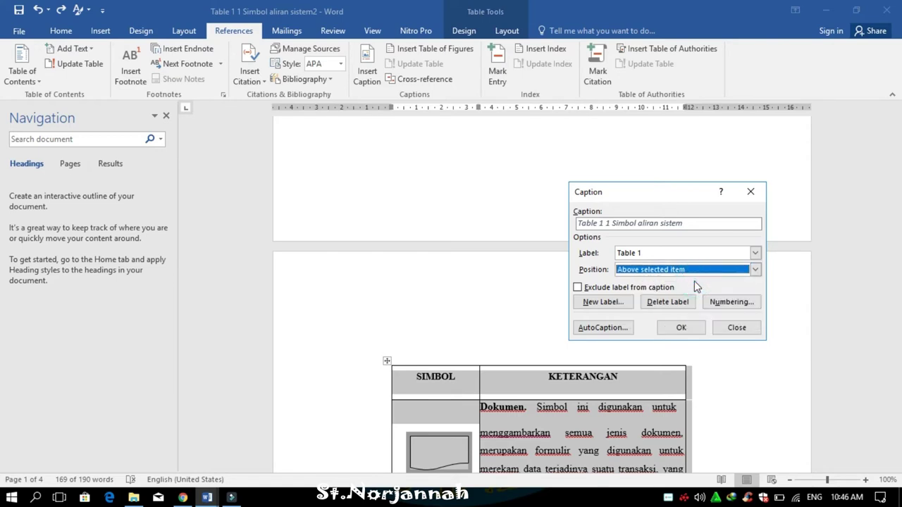
{"action": "left_click", "coordinate": [678, 328]}
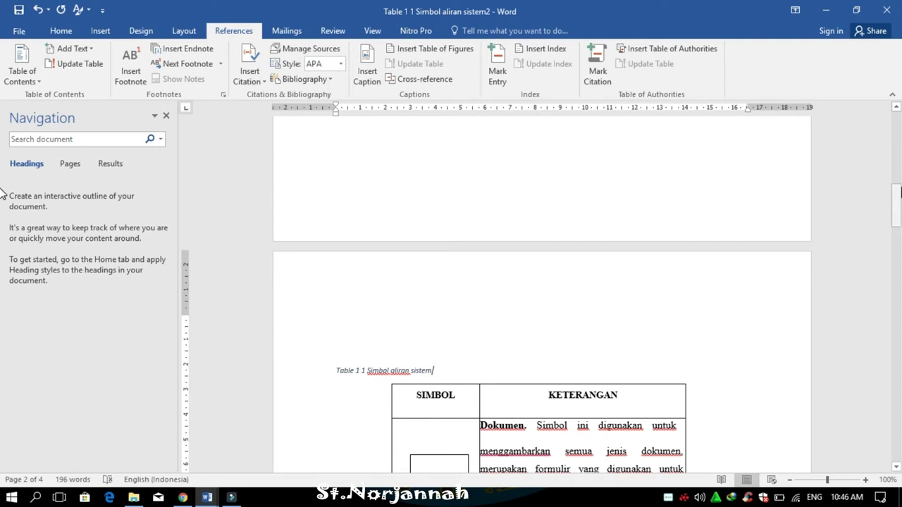
Step: Caption the second symbol table as 'Table 1 2 Simbol struktur program'
{"action": "left_click_drag", "start_coordinate": [896, 204], "coordinate": [900, 368]}
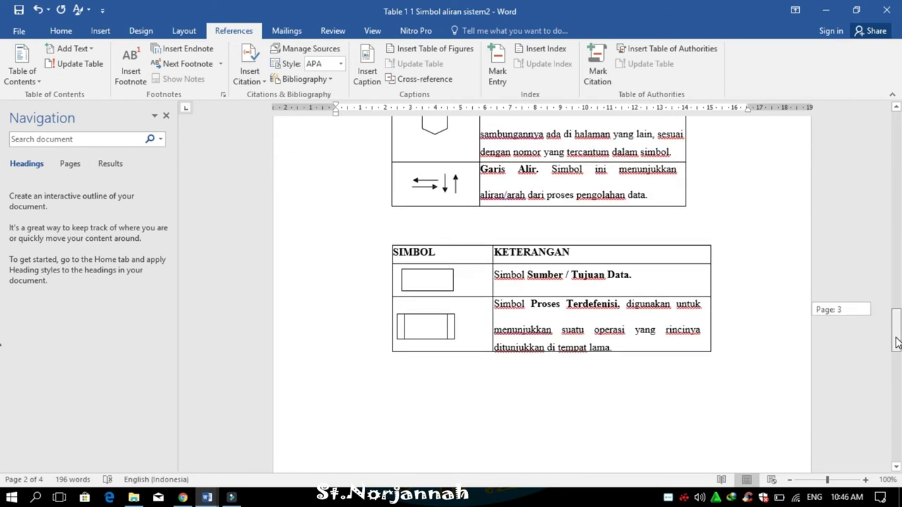
{"action": "left_click", "coordinate": [393, 242]}
{"action": "left_click", "coordinate": [387, 241]}
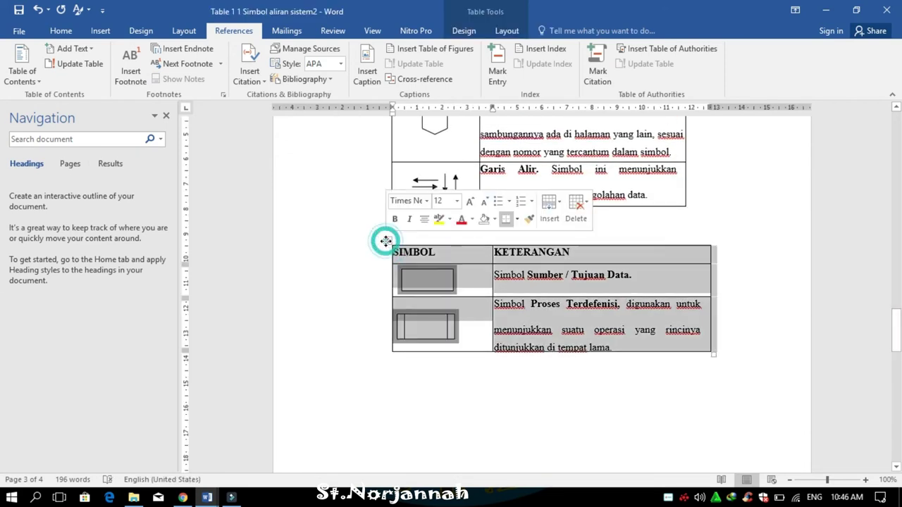
{"action": "left_click", "coordinate": [365, 85]}
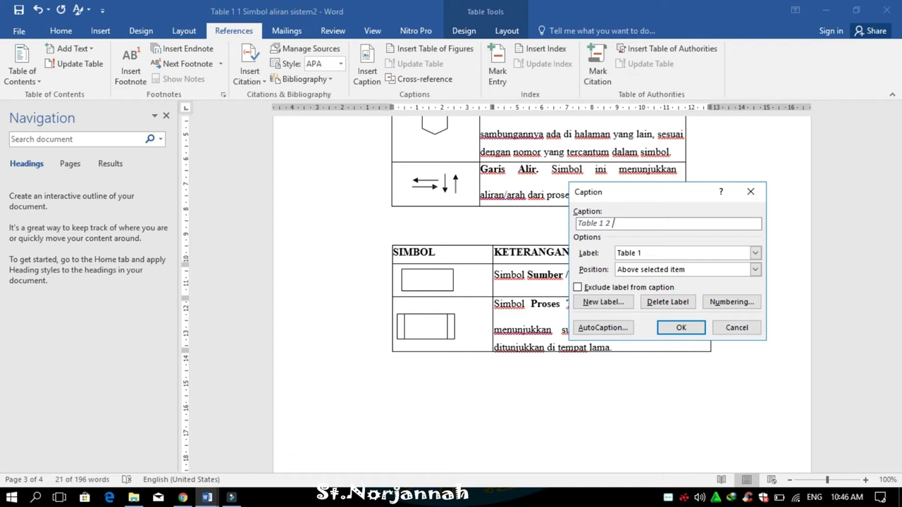
{"action": "type", "text": "Simbol s"}
{"action": "type", "text": "truktur "}
{"action": "type", "text": "program"}
{"action": "left_click", "coordinate": [678, 328]}
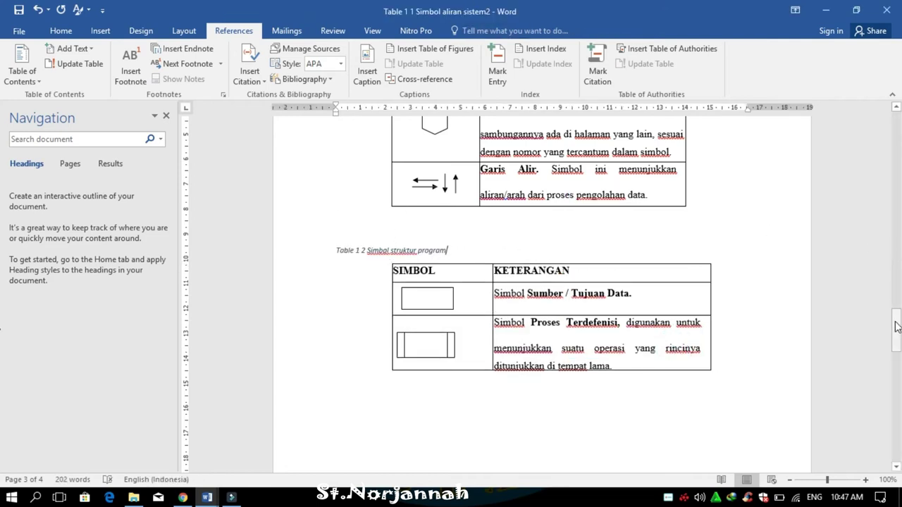
Step: Scroll to the login flowchart on page 4 and select it
{"action": "left_click_drag", "start_coordinate": [896, 326], "coordinate": [897, 338]}
{"action": "left_click_drag", "start_coordinate": [897, 362], "coordinate": [897, 394]}
{"action": "left_click", "coordinate": [561, 310]}
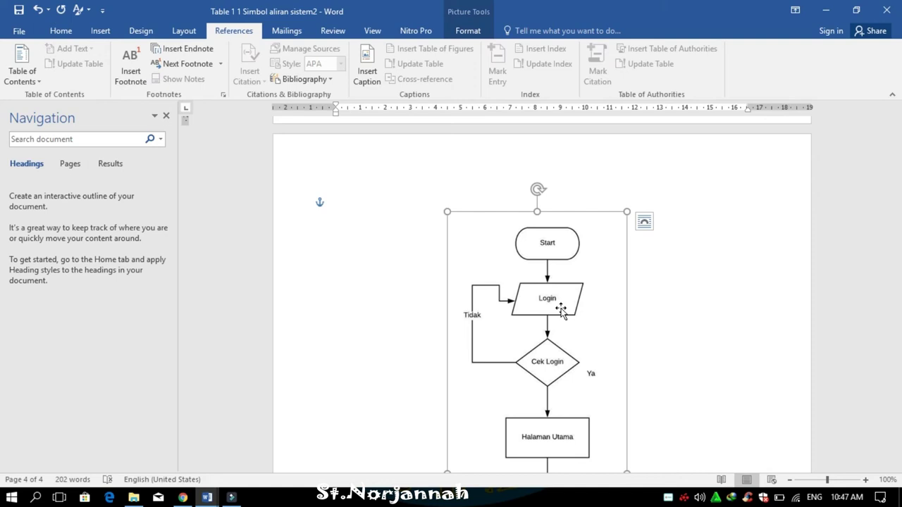
Step: Create a 'Gambar 1' label and insert the caption 'Gambar 1 1' below the login flowchart
{"action": "left_click", "coordinate": [364, 67]}
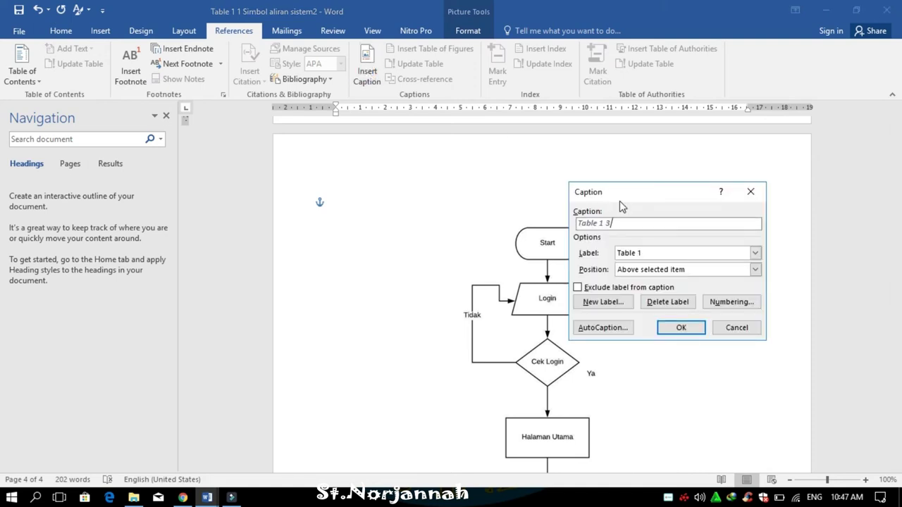
{"action": "left_click", "coordinate": [755, 253]}
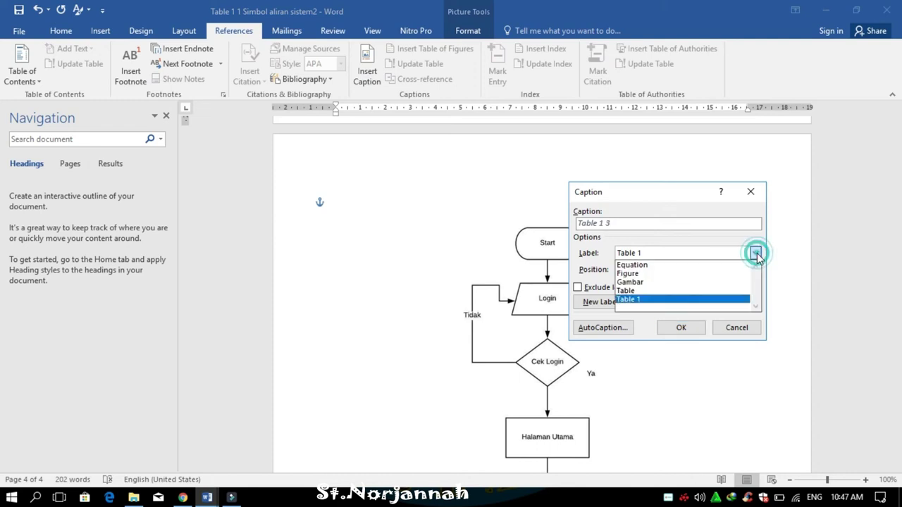
{"action": "left_click", "coordinate": [755, 253]}
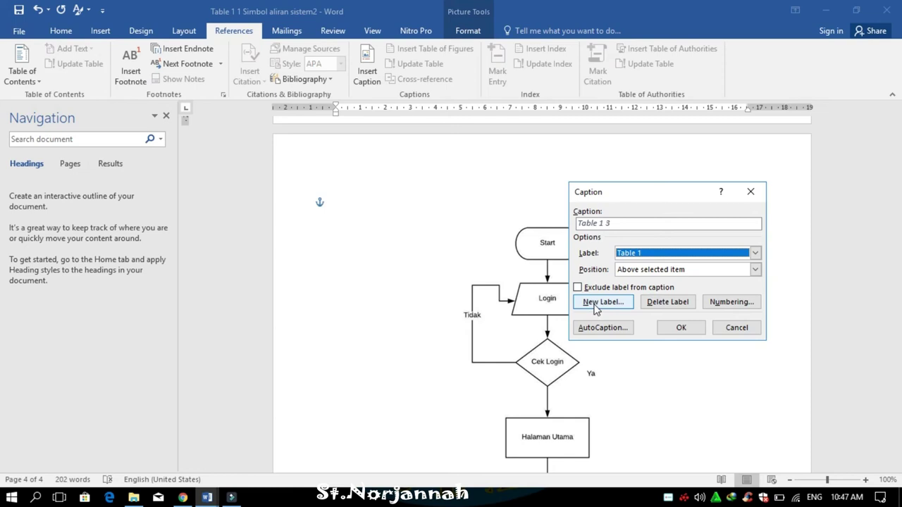
{"action": "left_click", "coordinate": [595, 303]}
{"action": "type", "text": "Gambar 1"}
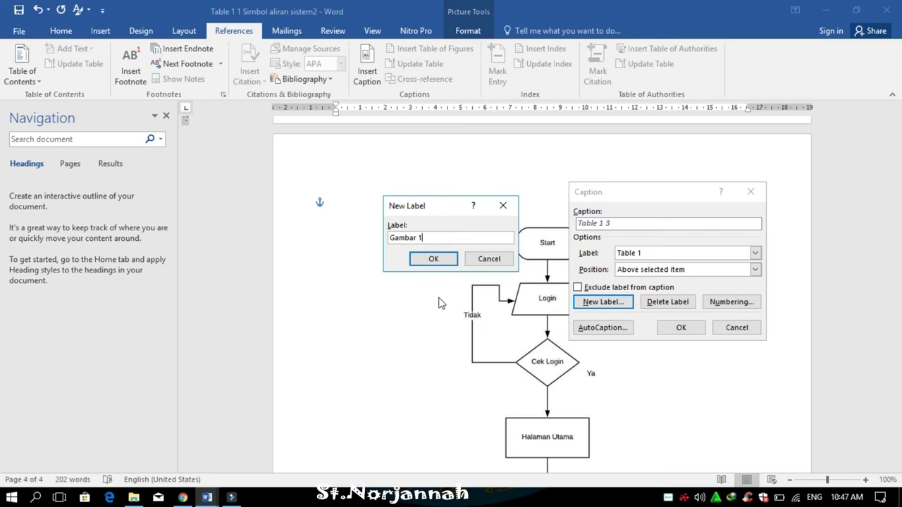
{"action": "left_click", "coordinate": [432, 259]}
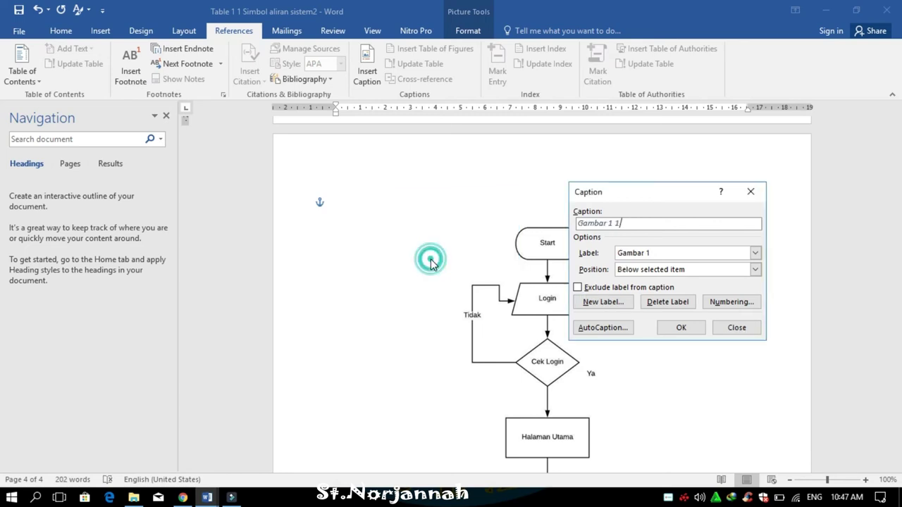
{"action": "left_click", "coordinate": [678, 330]}
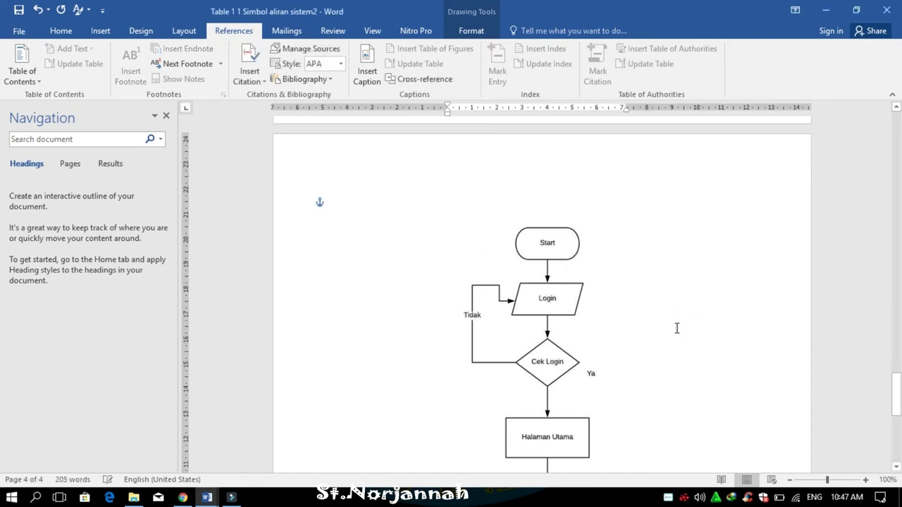
Step: Check the Gambar 1 1 caption, then return to the blank first page and place the cursor there
{"action": "left_click_drag", "start_coordinate": [897, 393], "coordinate": [898, 440]}
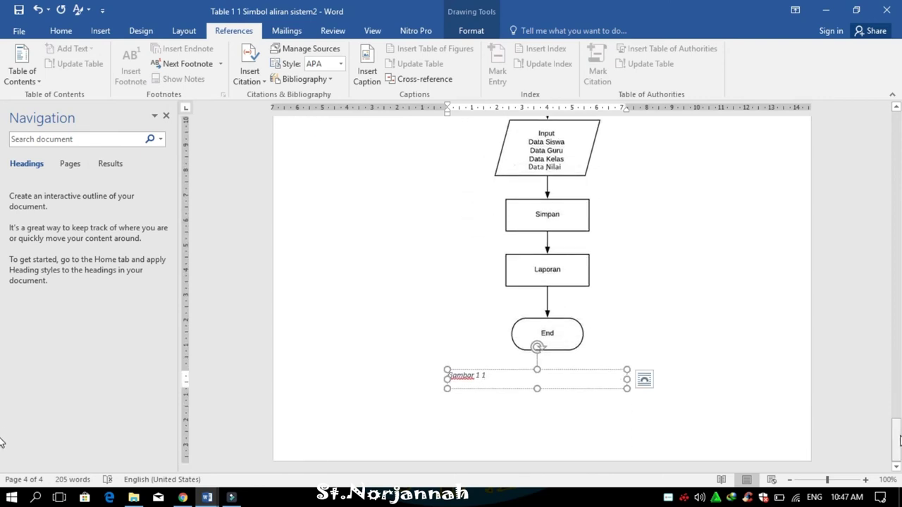
{"action": "left_click_drag", "start_coordinate": [899, 440], "coordinate": [898, 126]}
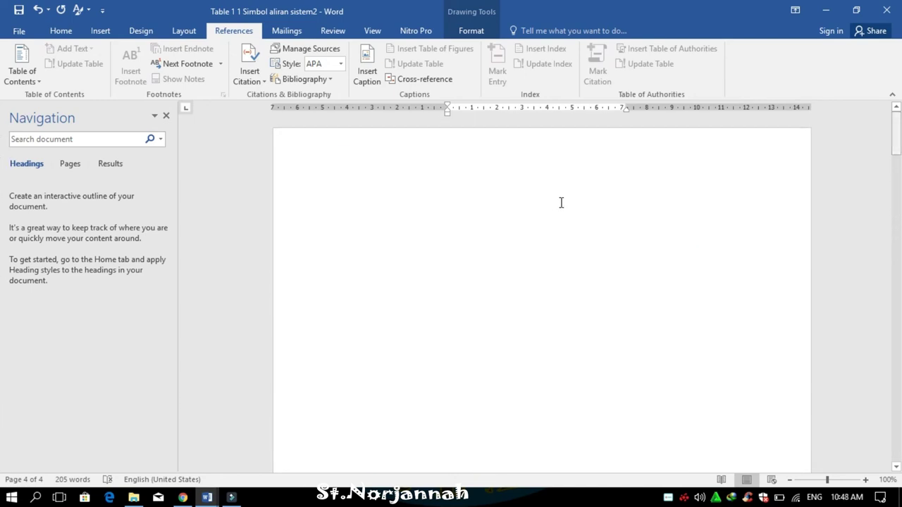
{"action": "left_click", "coordinate": [430, 199]}
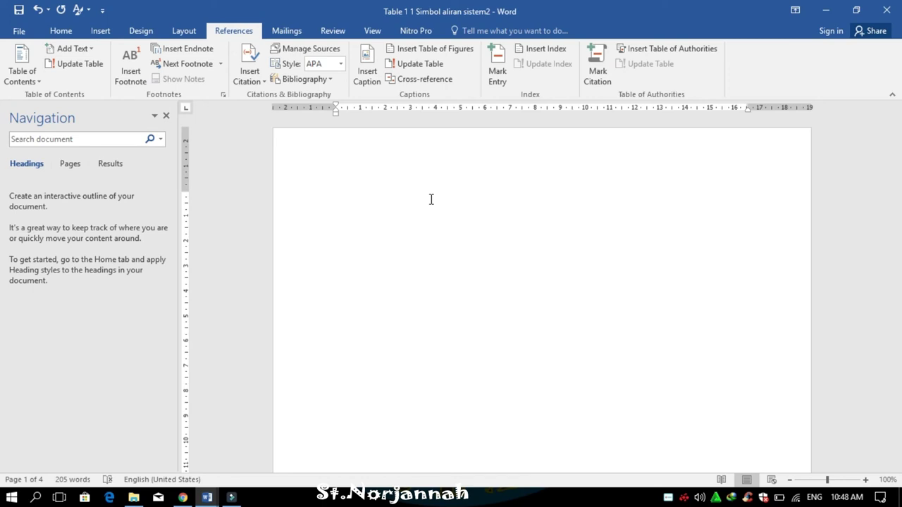
Step: Start a table of figures that lists the Table 1 captions
{"action": "left_click", "coordinate": [420, 51]}
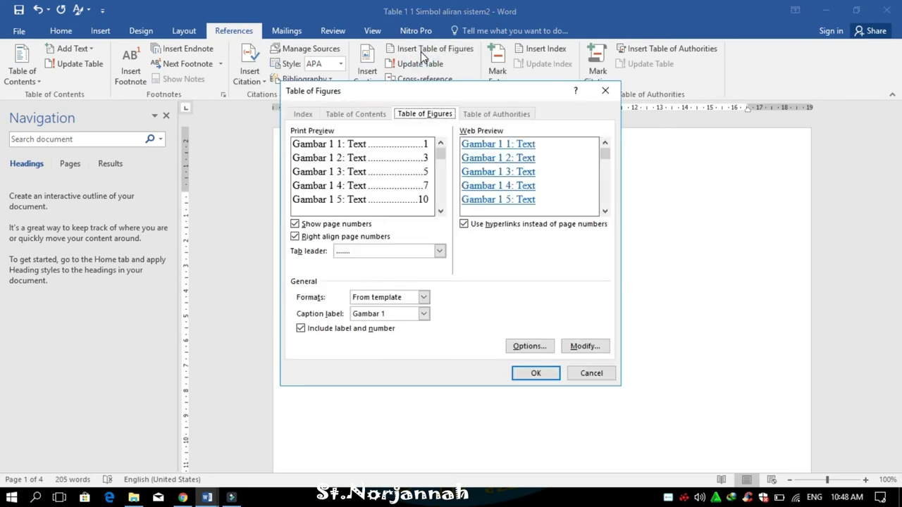
{"action": "left_click", "coordinate": [423, 314]}
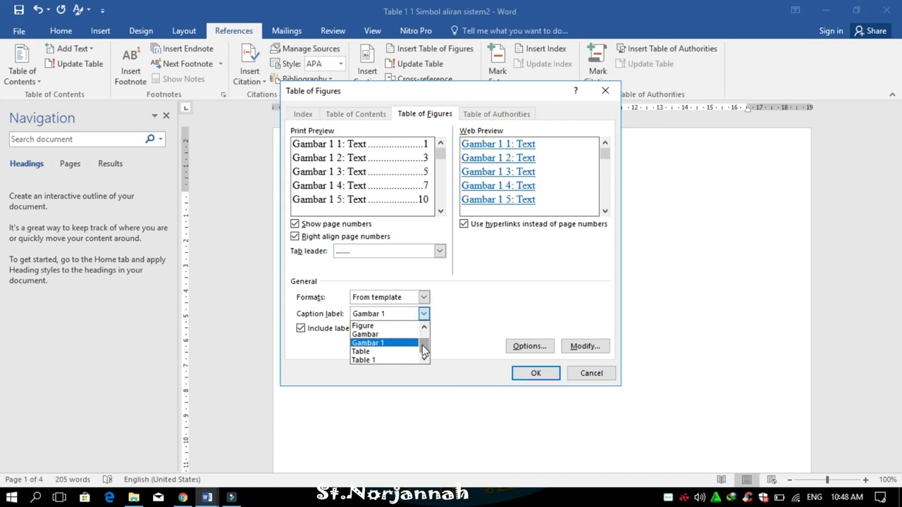
{"action": "left_click", "coordinate": [391, 360]}
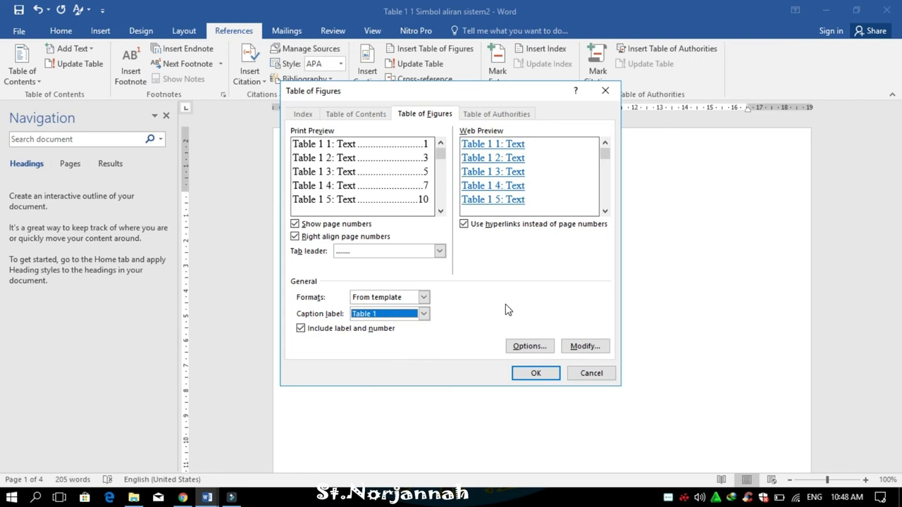
Step: Set the Table of Figures style to Times New Roman, 12 pt
{"action": "left_click", "coordinate": [581, 346]}
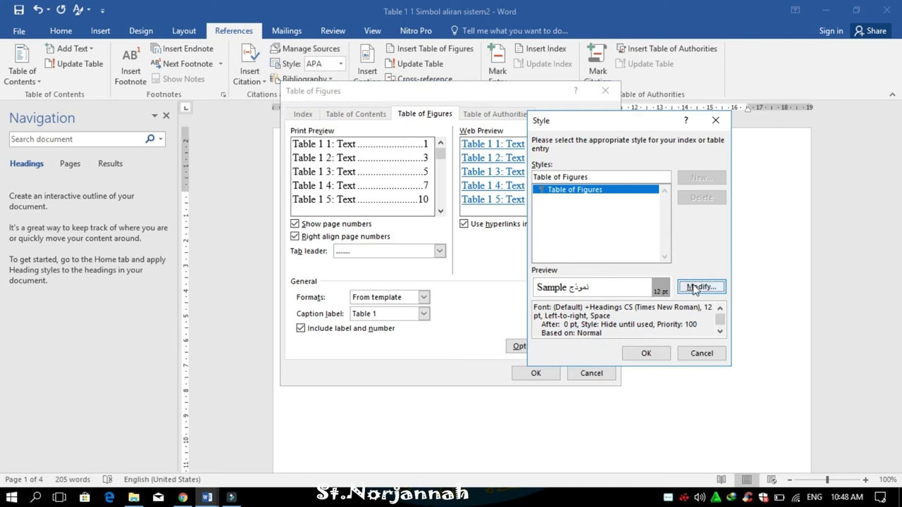
{"action": "left_click", "coordinate": [694, 289]}
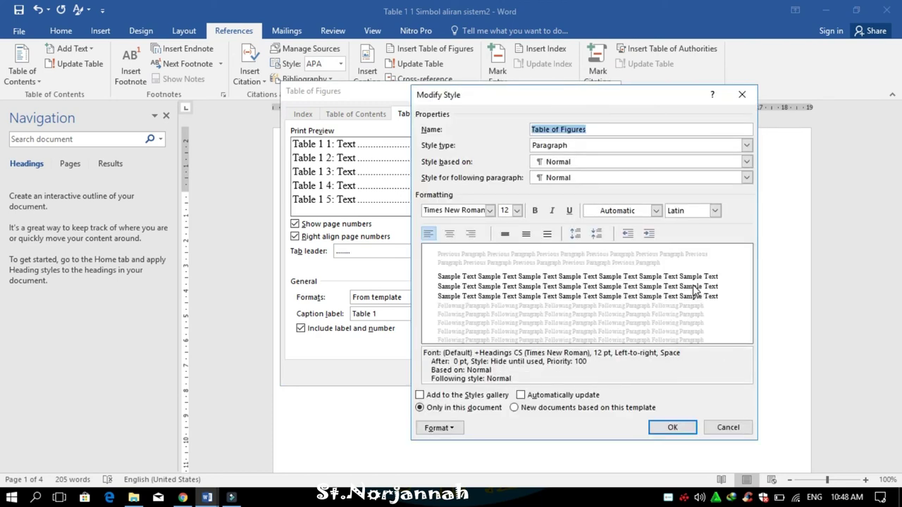
{"action": "left_click", "coordinate": [489, 211]}
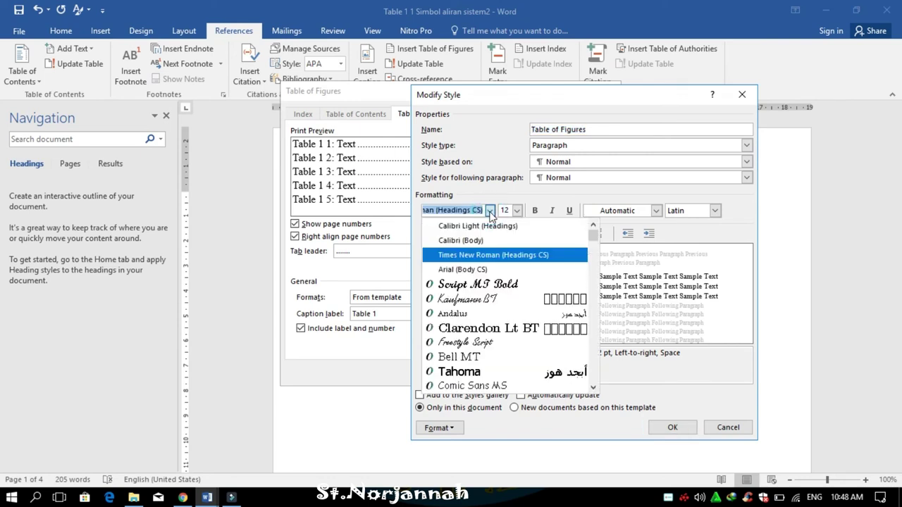
{"action": "left_click", "coordinate": [484, 254]}
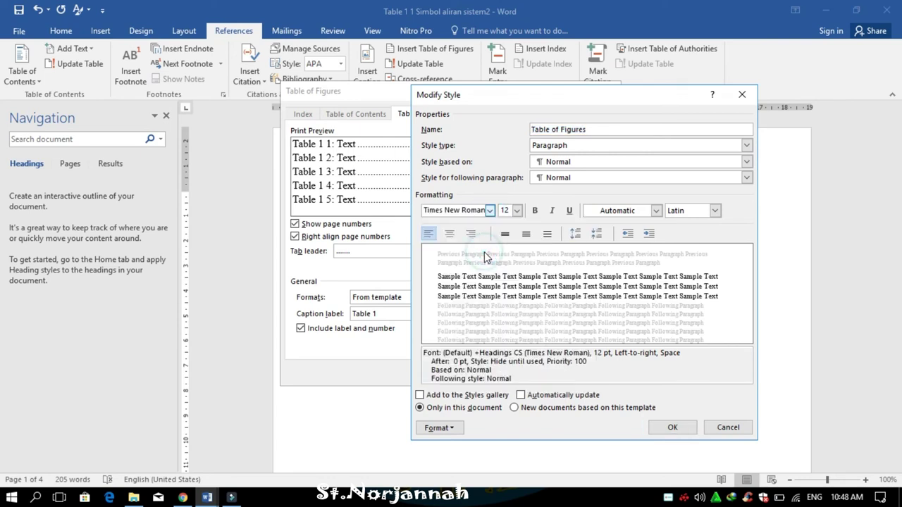
{"action": "left_click", "coordinate": [517, 211]}
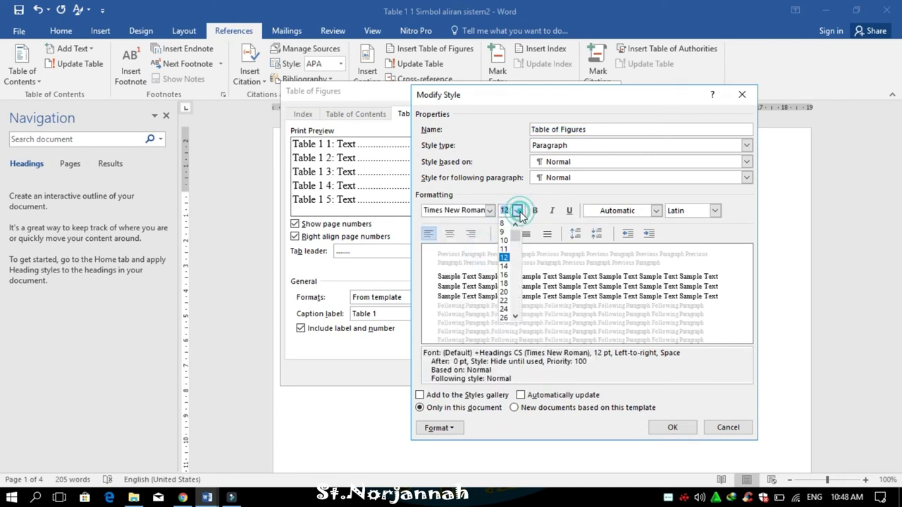
{"action": "left_click", "coordinate": [504, 259]}
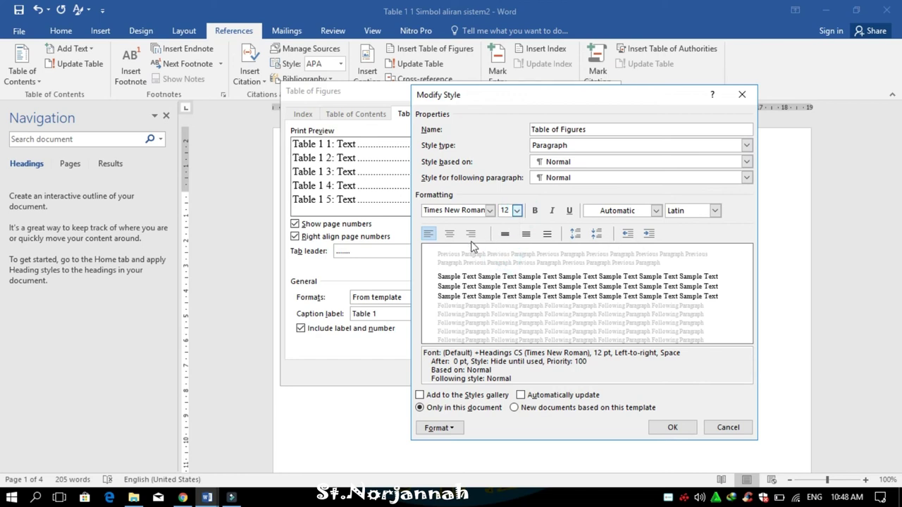
{"action": "left_click", "coordinate": [658, 429]}
{"action": "left_click", "coordinate": [639, 354]}
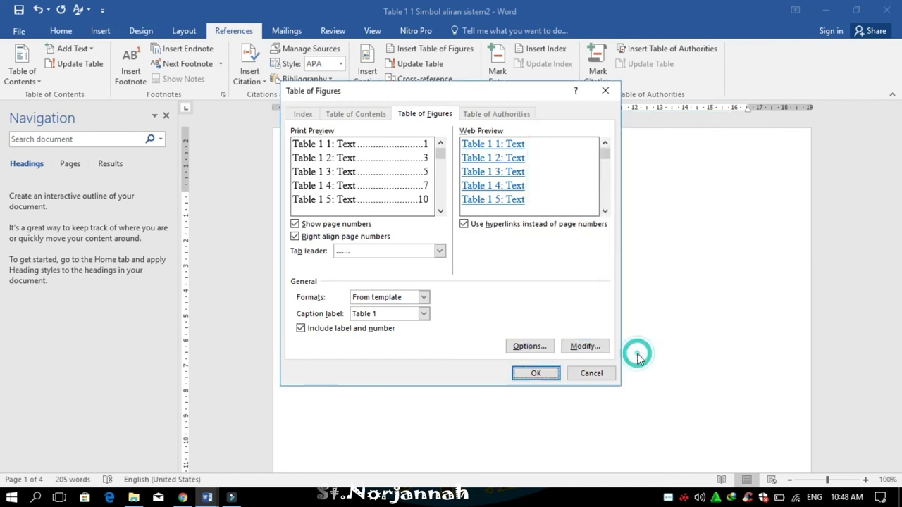
Step: Generate the list, replacing the old one, and place the cursor below it
{"action": "left_click", "coordinate": [535, 373]}
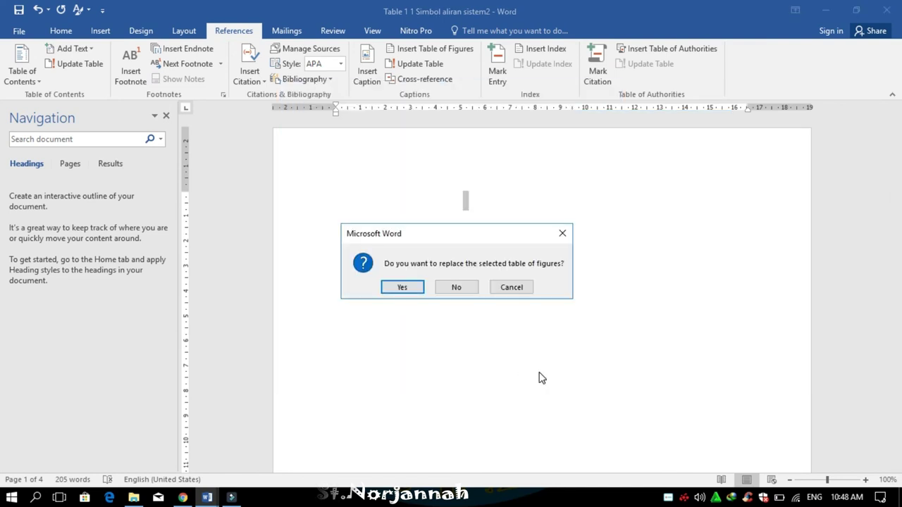
{"action": "left_click", "coordinate": [401, 288]}
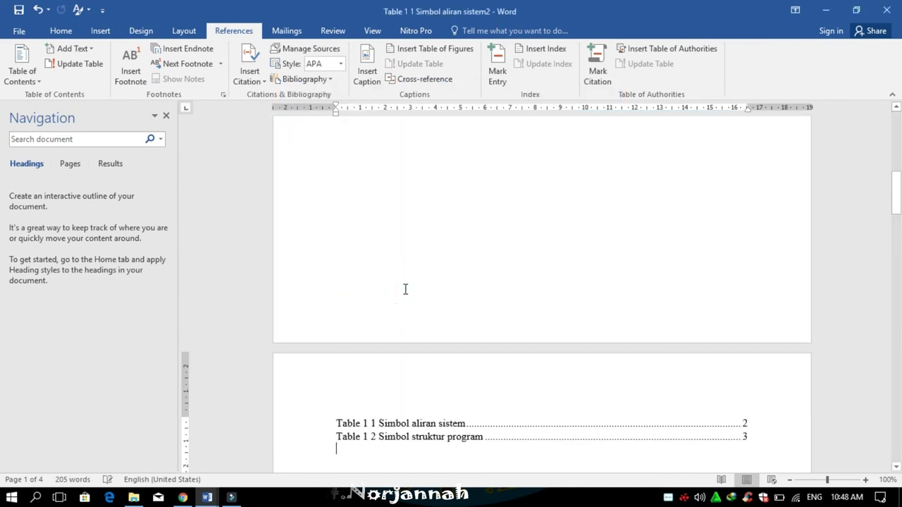
{"action": "left_click", "coordinate": [351, 415]}
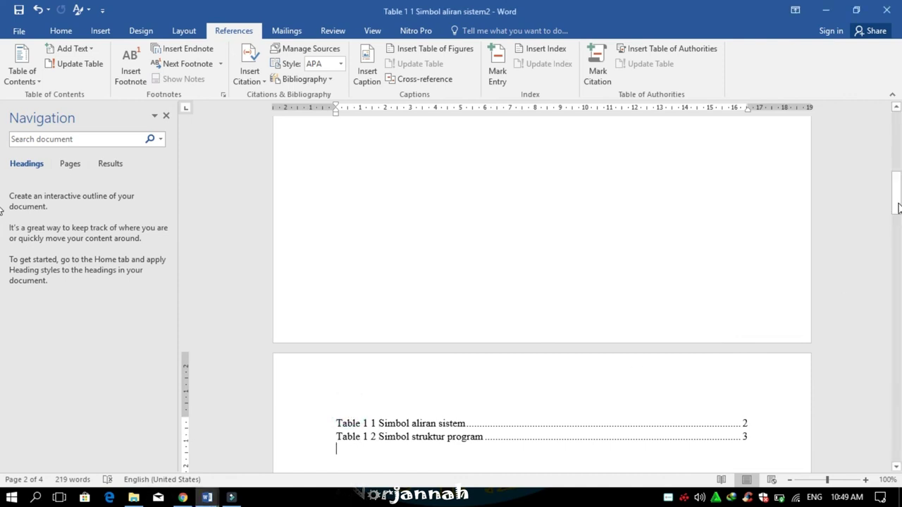
{"action": "left_click_drag", "start_coordinate": [898, 206], "coordinate": [897, 219]}
{"action": "left_click", "coordinate": [342, 325]}
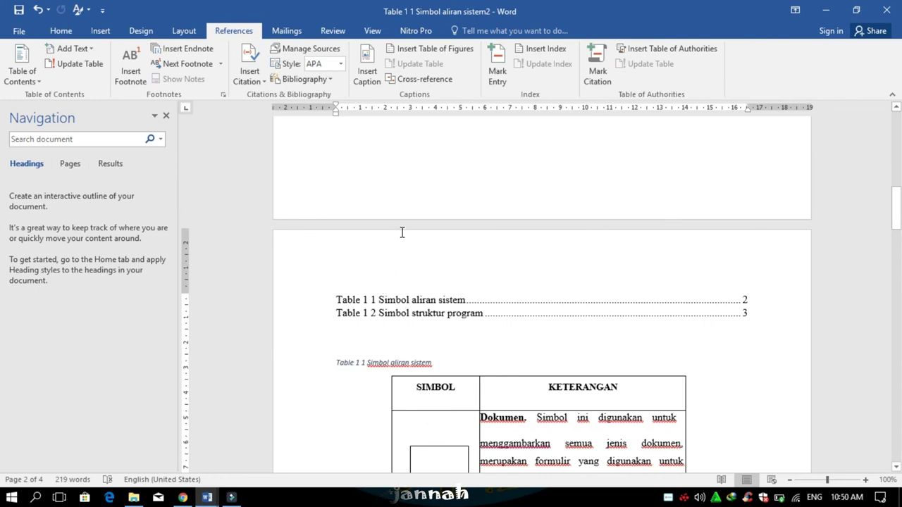
Step: Insert a second table of figures listing the Gambar 1 captions
{"action": "left_click", "coordinate": [436, 49]}
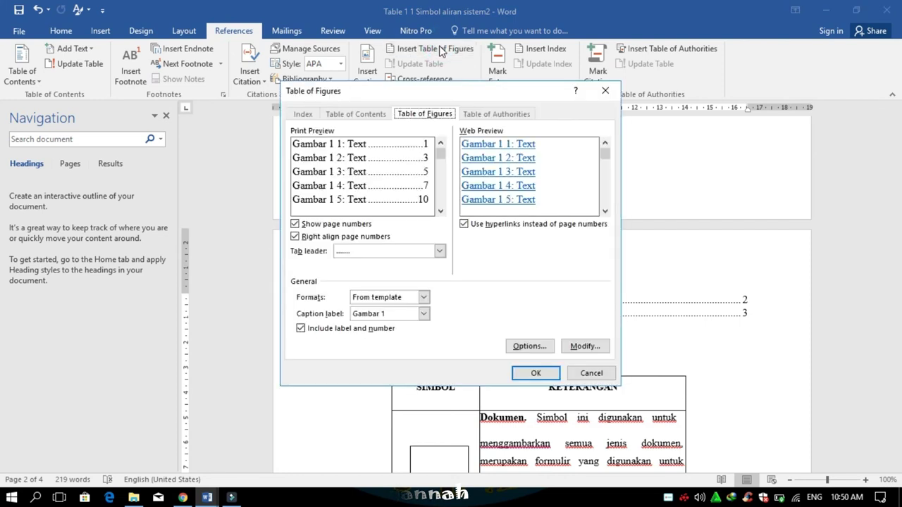
{"action": "left_click", "coordinate": [424, 313]}
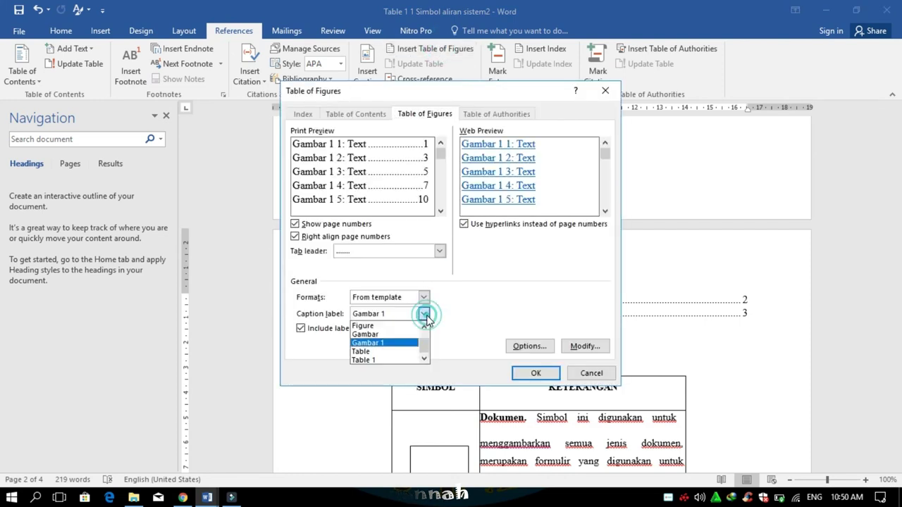
{"action": "left_click", "coordinate": [387, 345]}
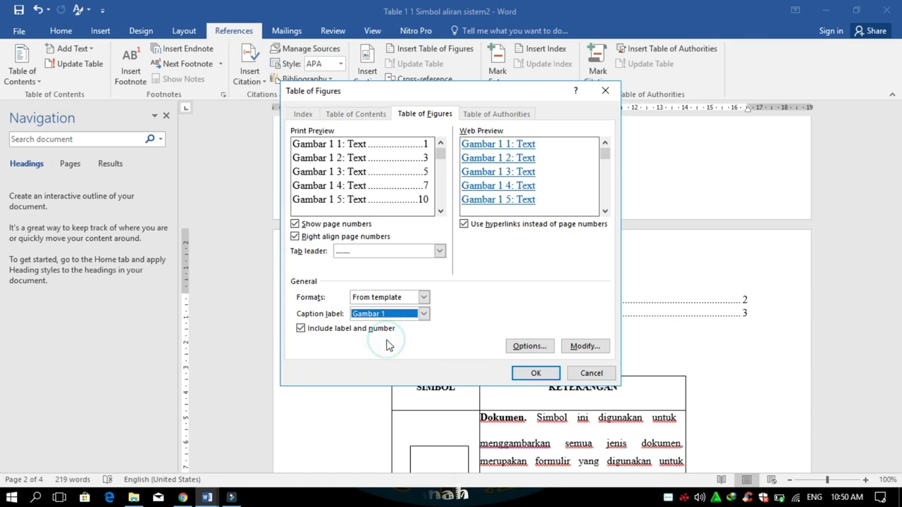
{"action": "left_click", "coordinate": [534, 373]}
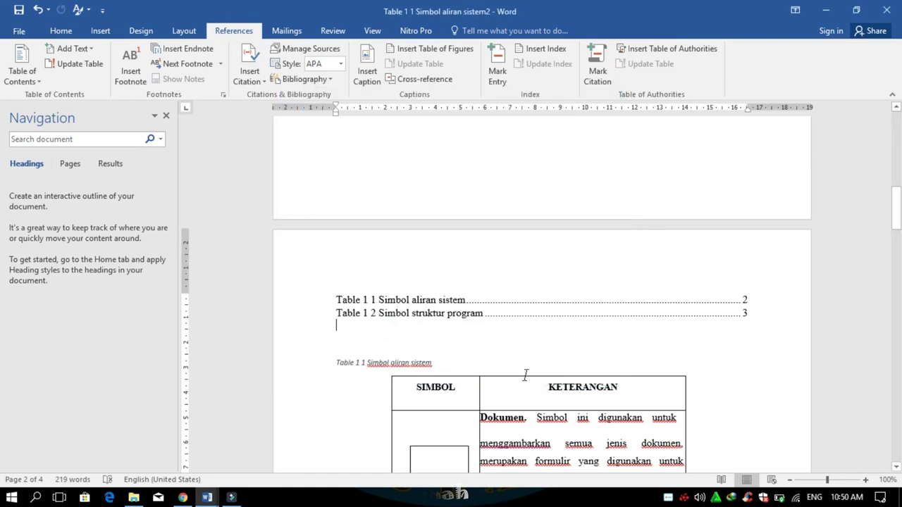